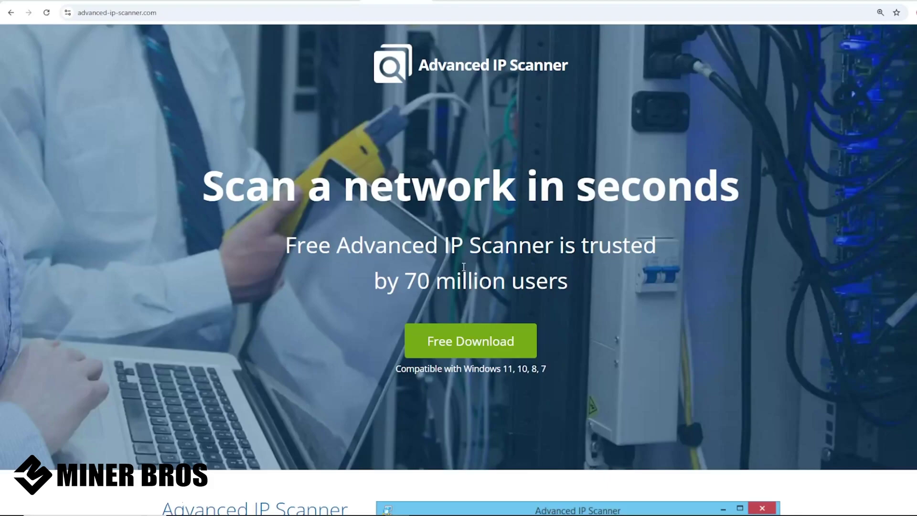
scroll(468, 281, down, 3)
scroll(466, 273, down, 3)
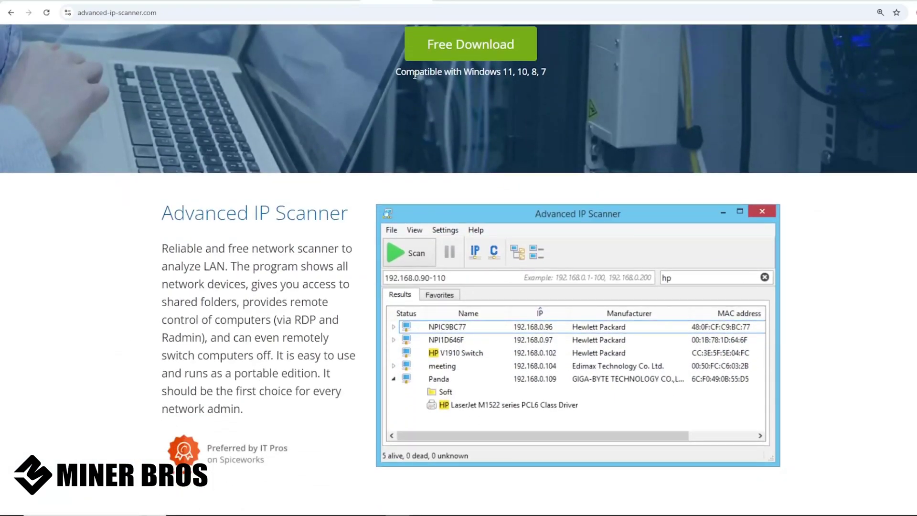
scroll(451, 126, up, 4)
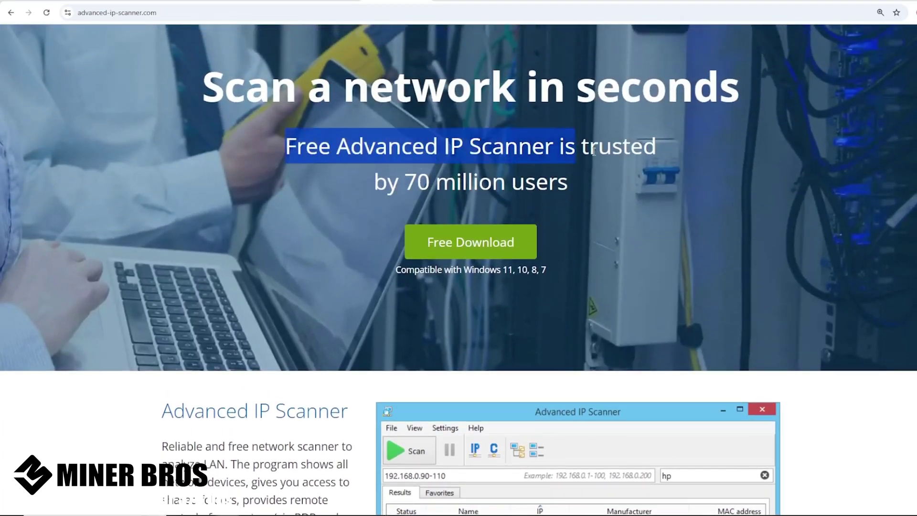
drag(290, 150, 656, 149)
click(656, 149)
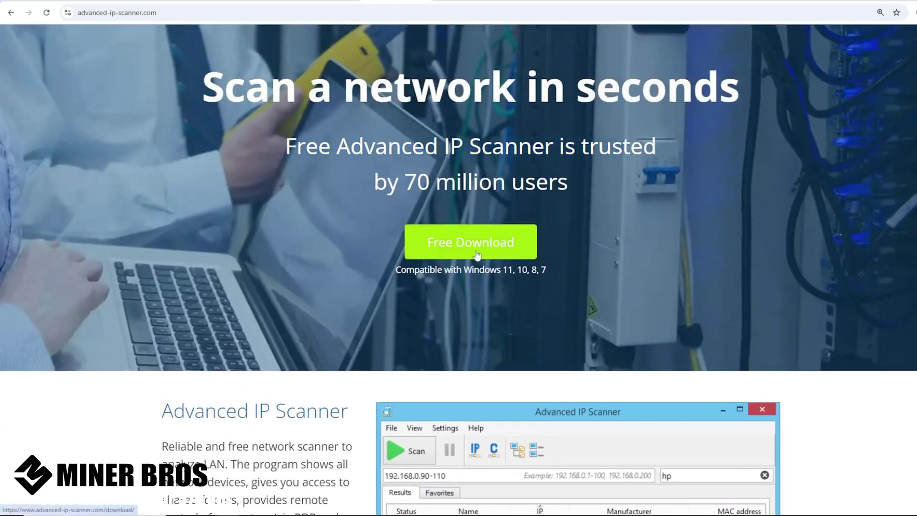
scroll(465, 254, down, 4)
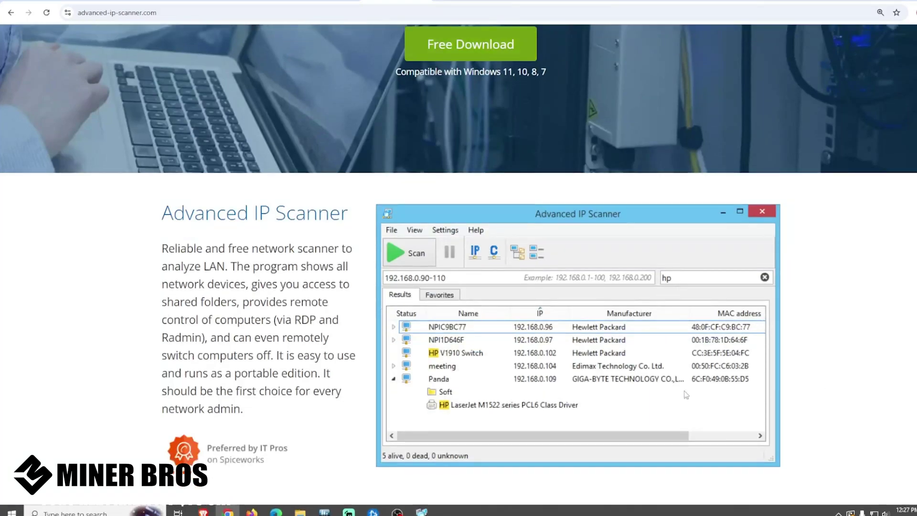
Find the Avalon533F10 miner at 10.100.100.231 in Advanced IP Scanner and open its page
click(421, 506)
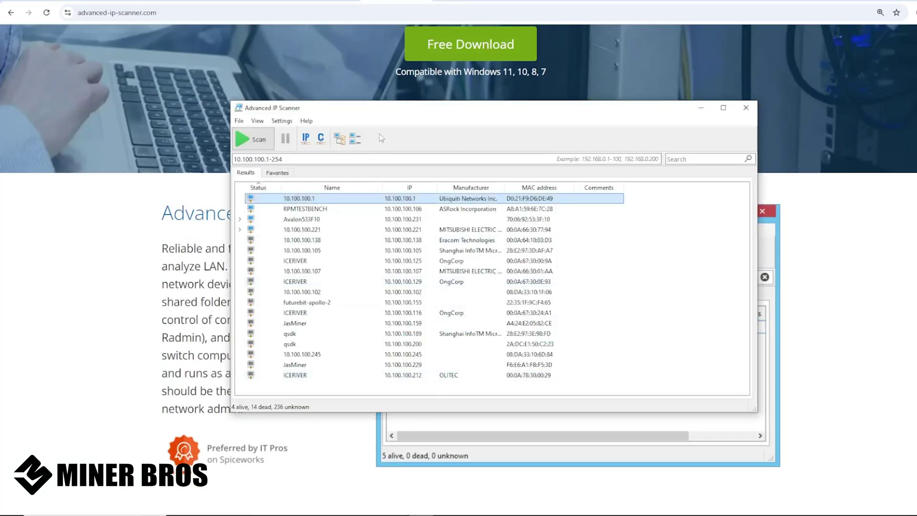
drag(406, 114, 389, 109)
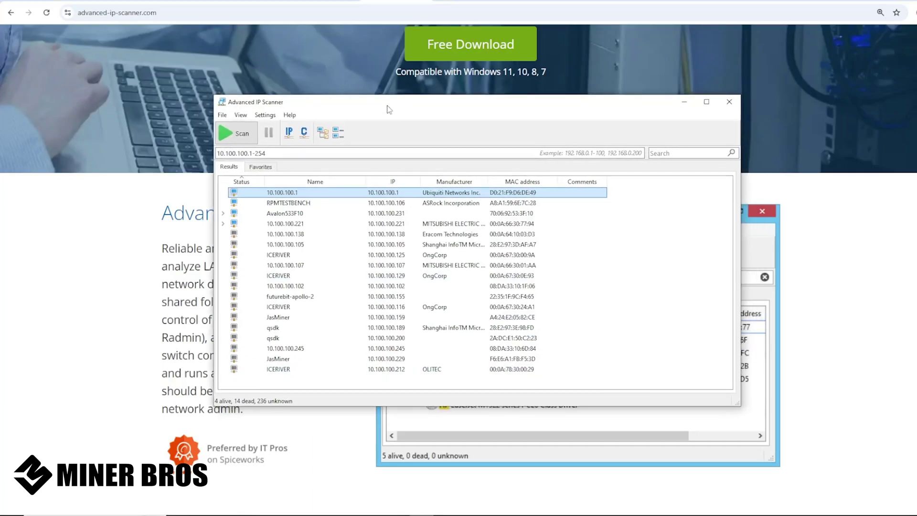
click(400, 214)
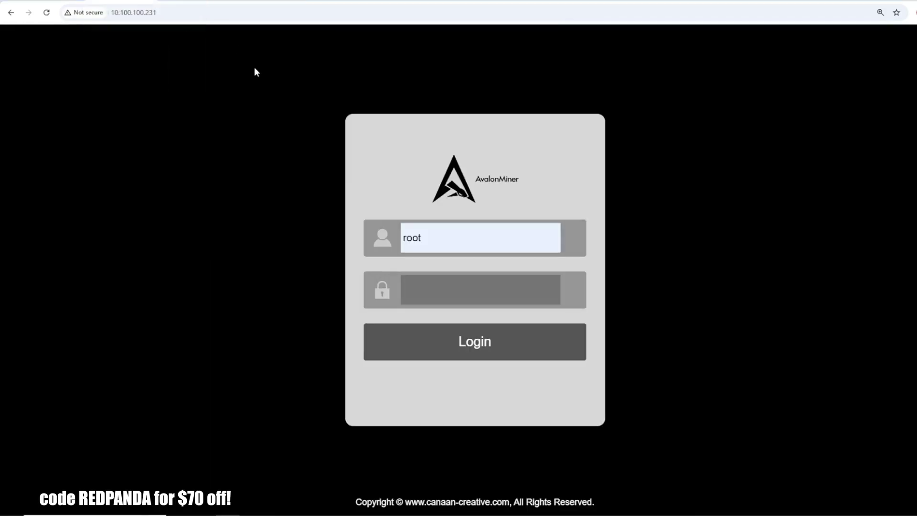
Log in as root, dismiss Chrome's password warning, and zoom out the dashboard
click(163, 14)
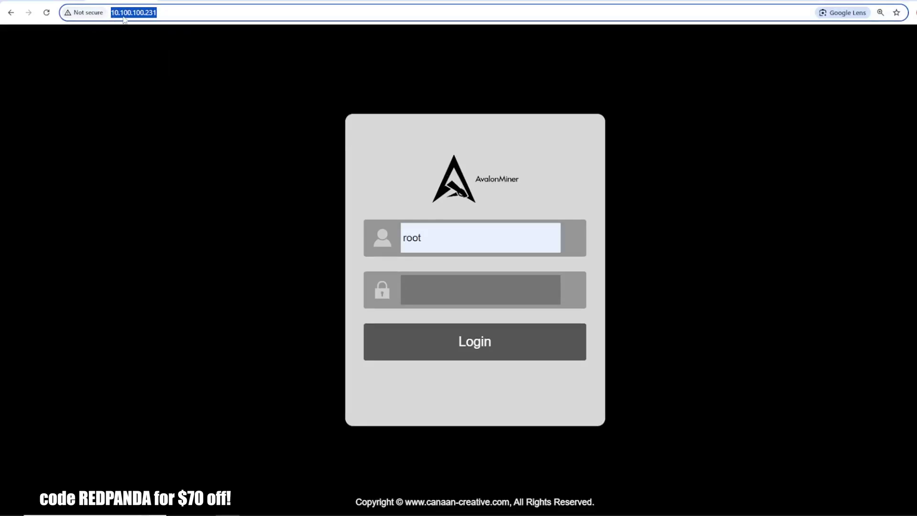
click(165, 14)
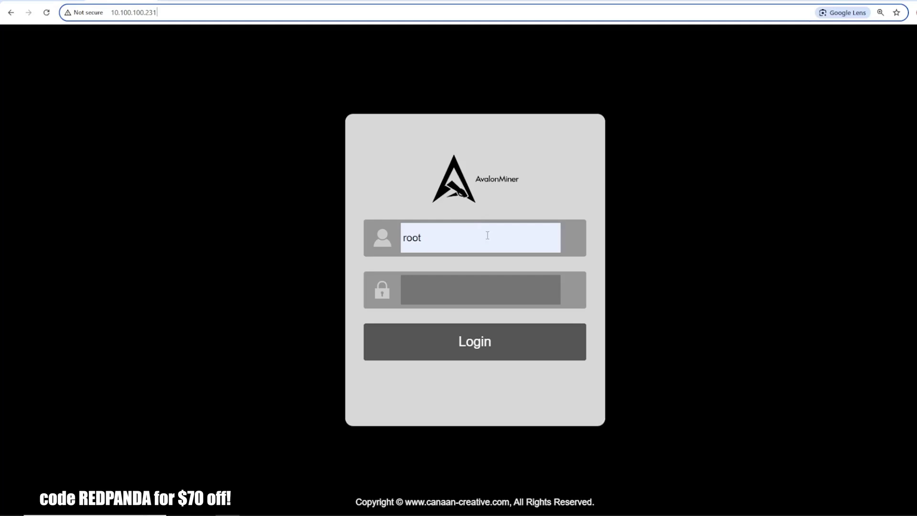
click(469, 207)
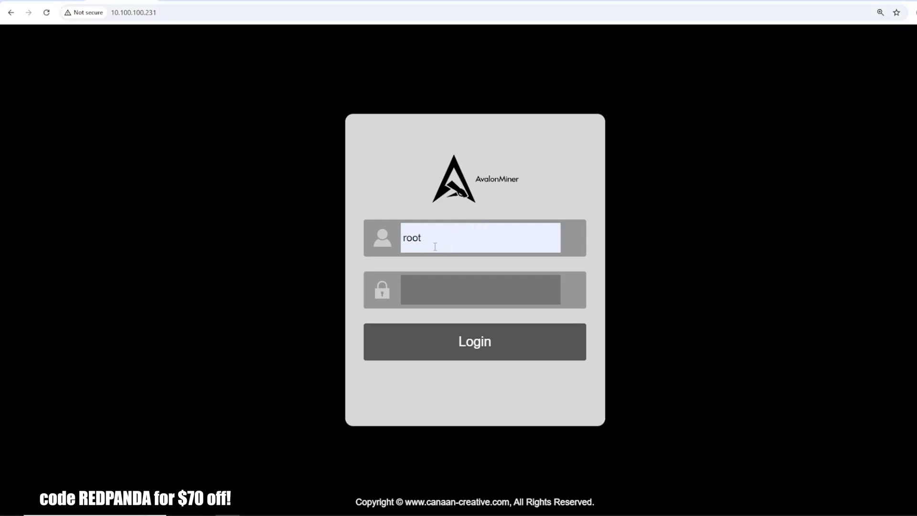
click(455, 290)
text(roo)
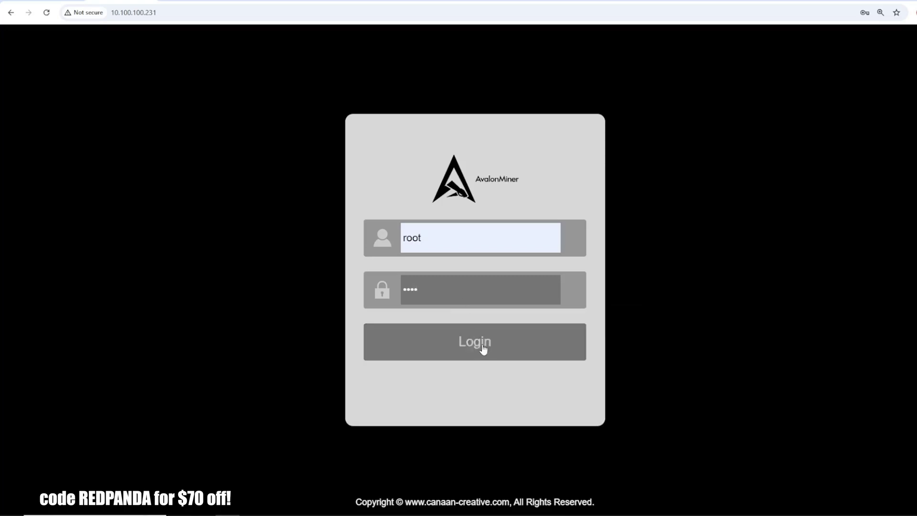
click(483, 348)
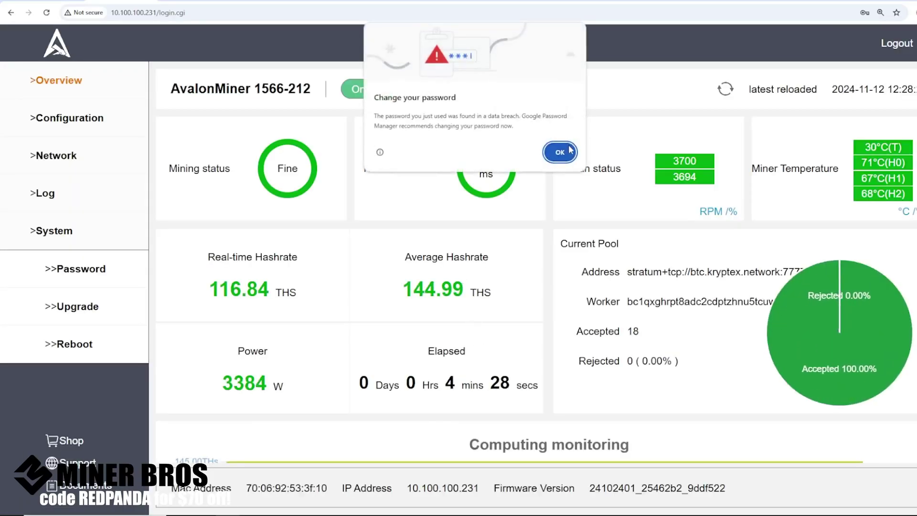
click(560, 152)
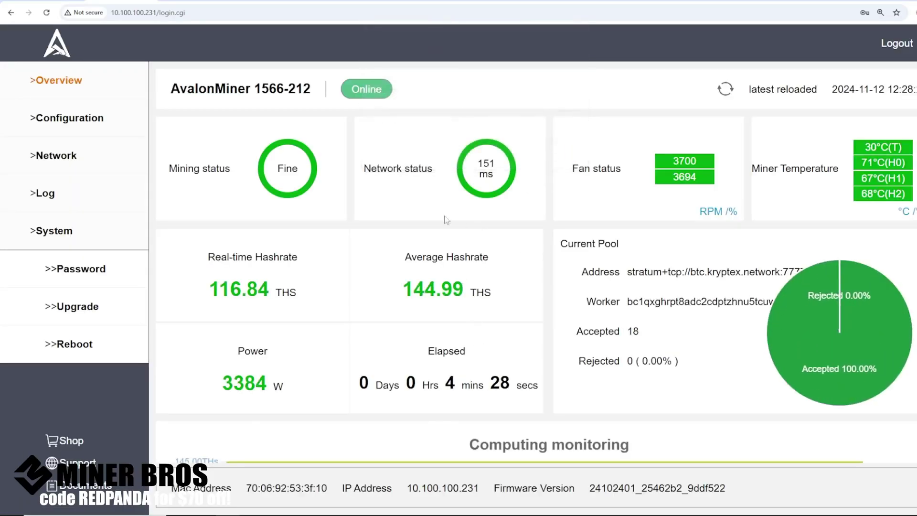
key(ctrl+minus)
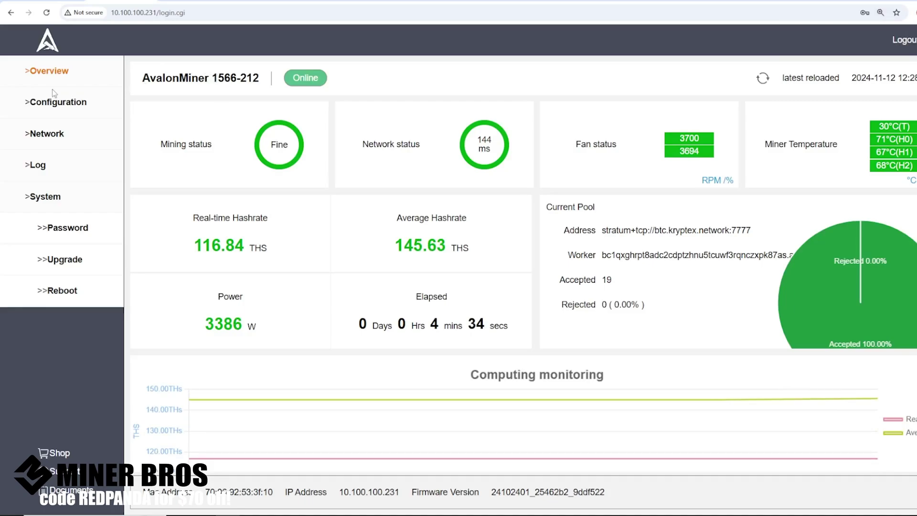
Open the Configuration page and select the Pool 0 worker name
click(79, 103)
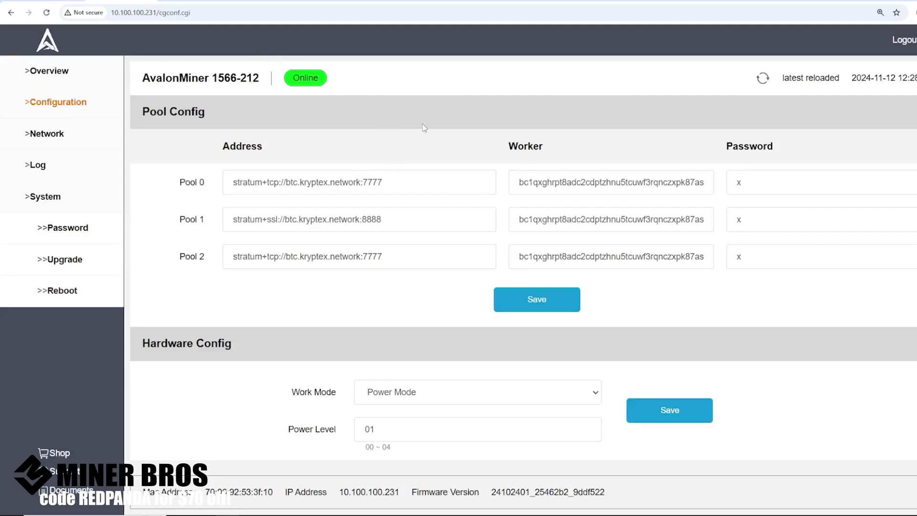
drag(529, 185, 708, 188)
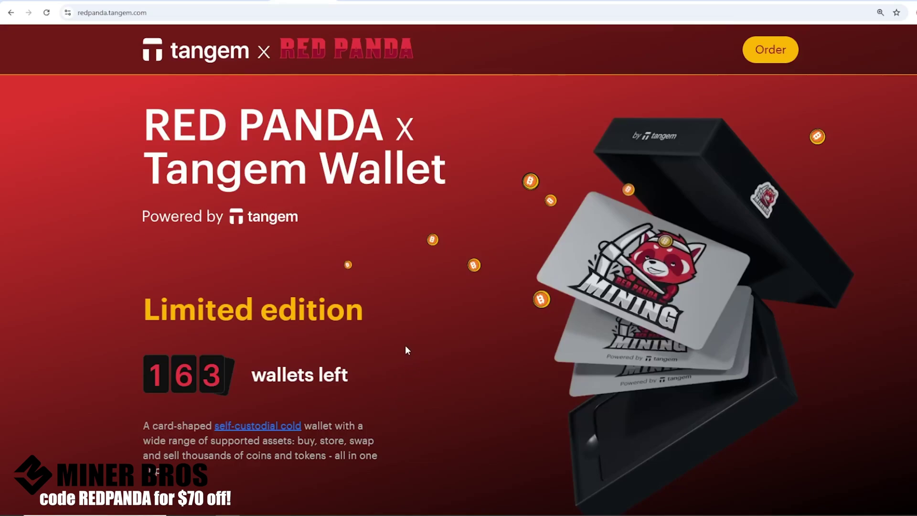
scroll(404, 348, down, 4)
scroll(397, 340, up, 3)
scroll(395, 330, up, 1)
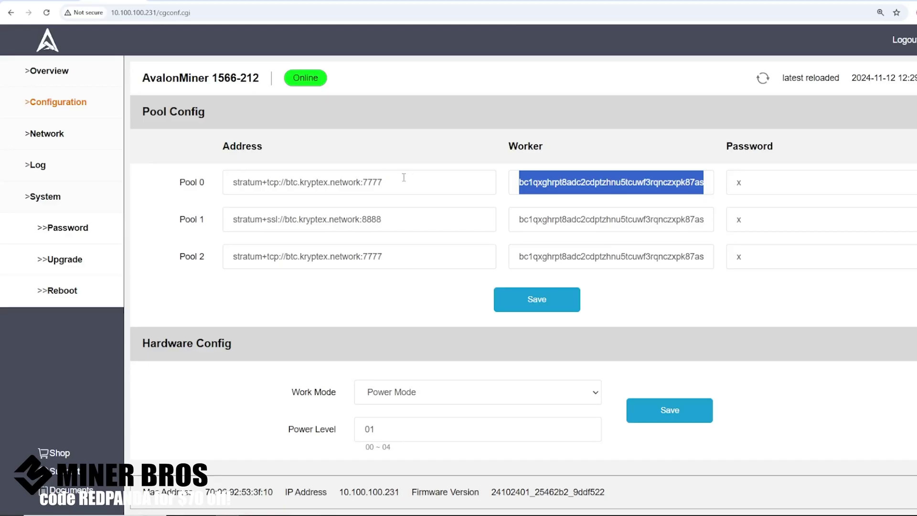
Remove the .a15pro suffix from the Pool 0 worker name
click(519, 186)
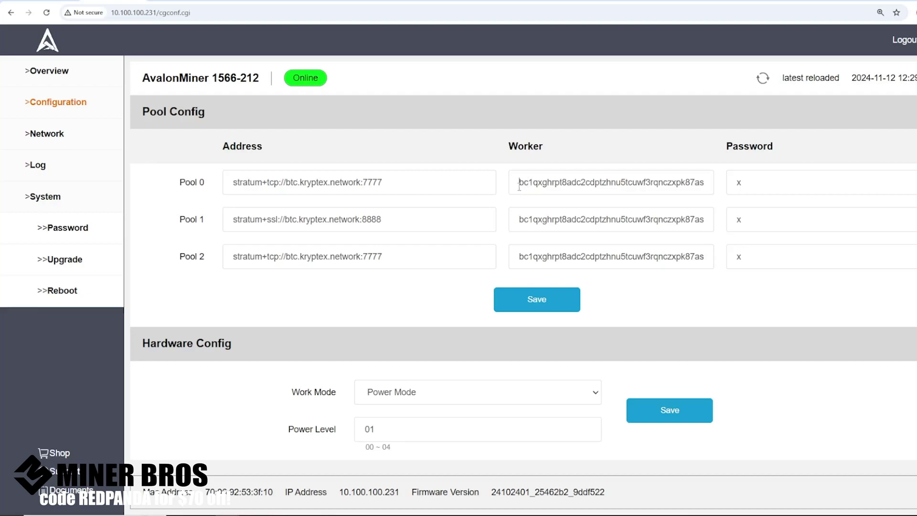
drag(520, 187, 720, 187)
click(678, 183)
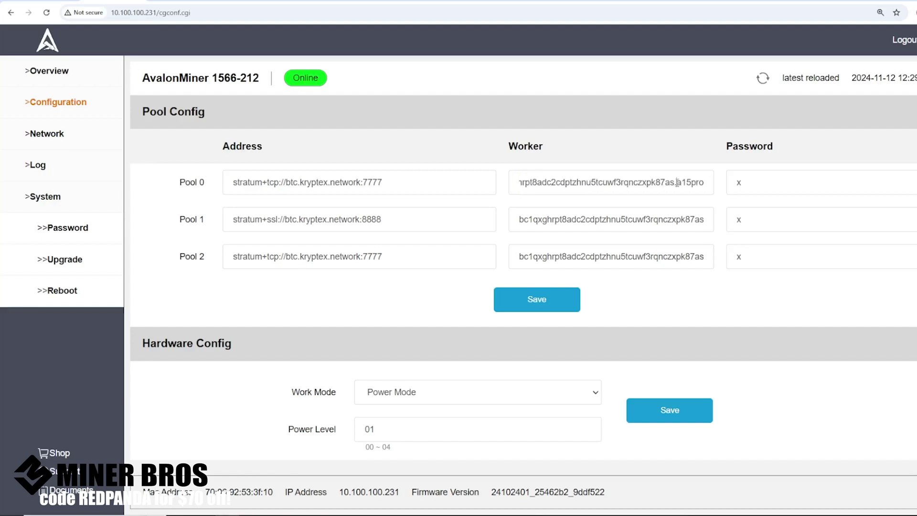
double_click(674, 182)
click(679, 183)
drag(679, 183, 707, 186)
click(705, 186)
drag(675, 182, 707, 187)
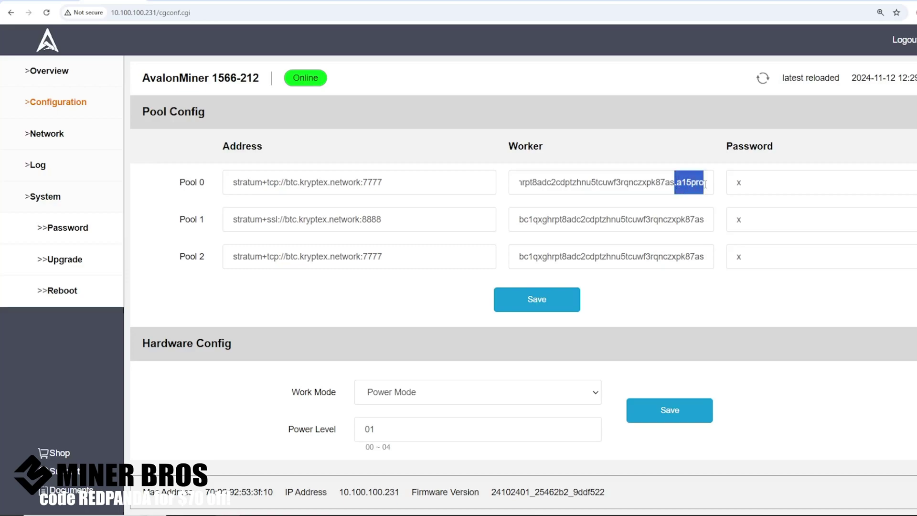
key(BackSpace)
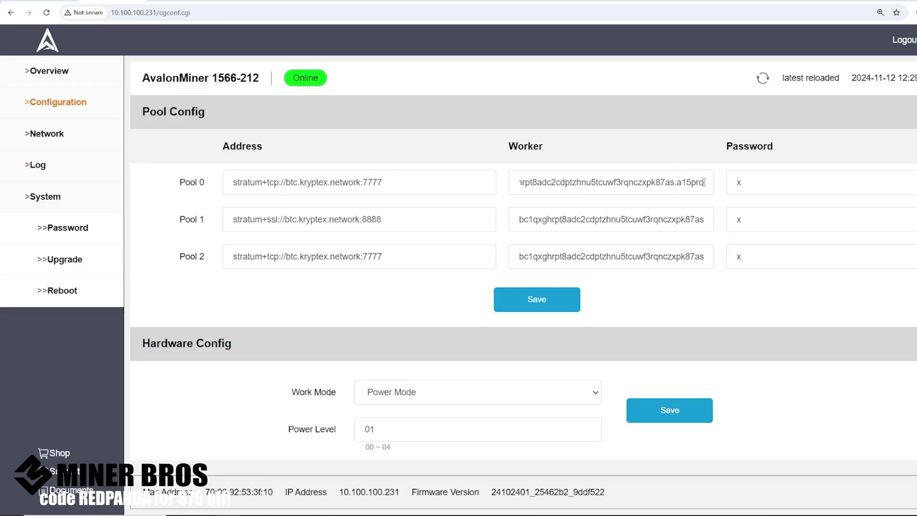
key(ctrl+a)
Trim the Pool 1 and Pool 2 worker names and select the Pool 0 address
click(545, 221)
key(ctrl+a)
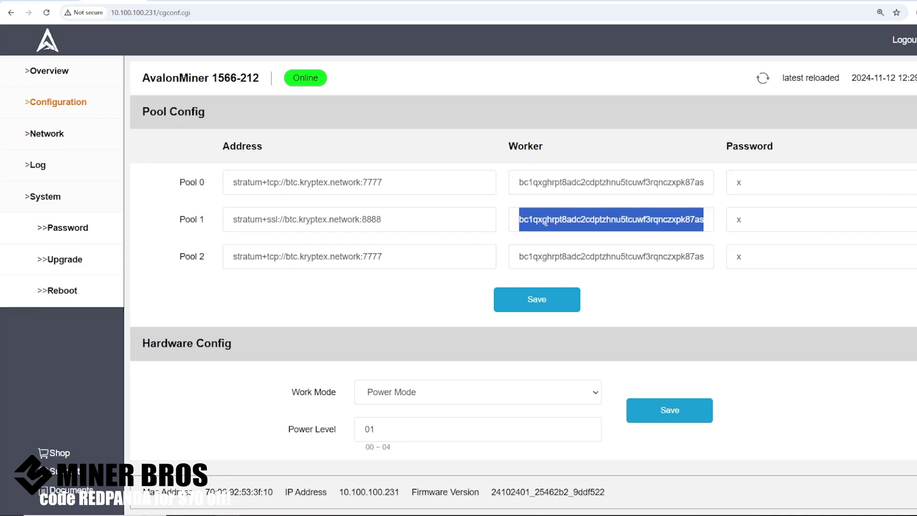
key(End)
key(BackSpace)
key(BackSpace)
key(BackSpace)
click(559, 255)
key(ctrl+a)
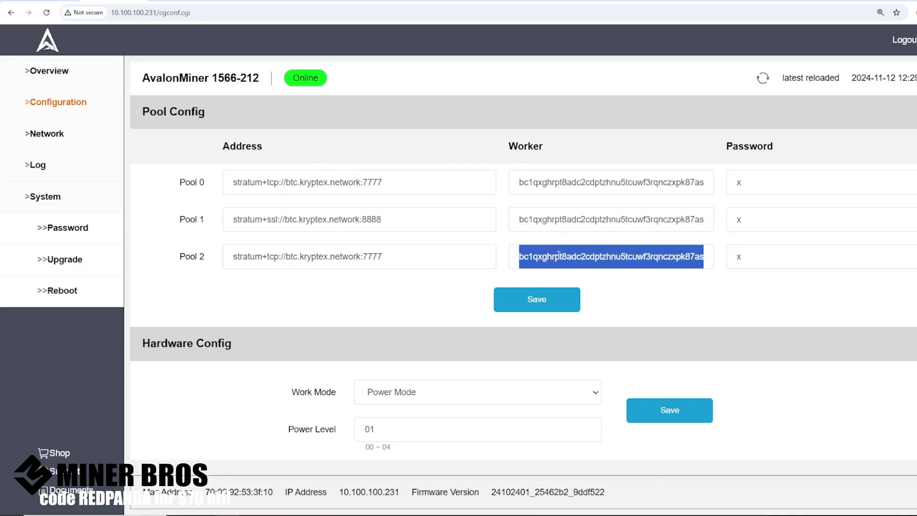
key(End)
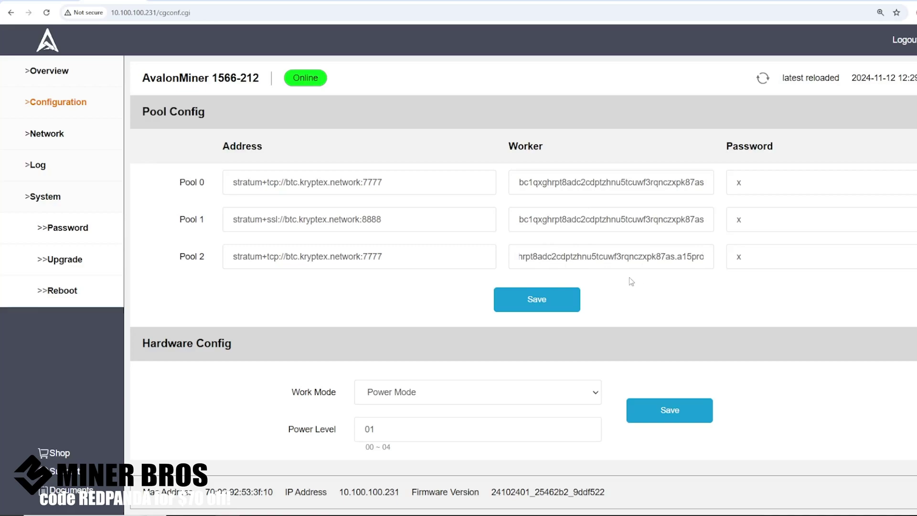
key(BackSpace)
key(BackSpace)
key(BackSpace)
drag(385, 182, 133, 176)
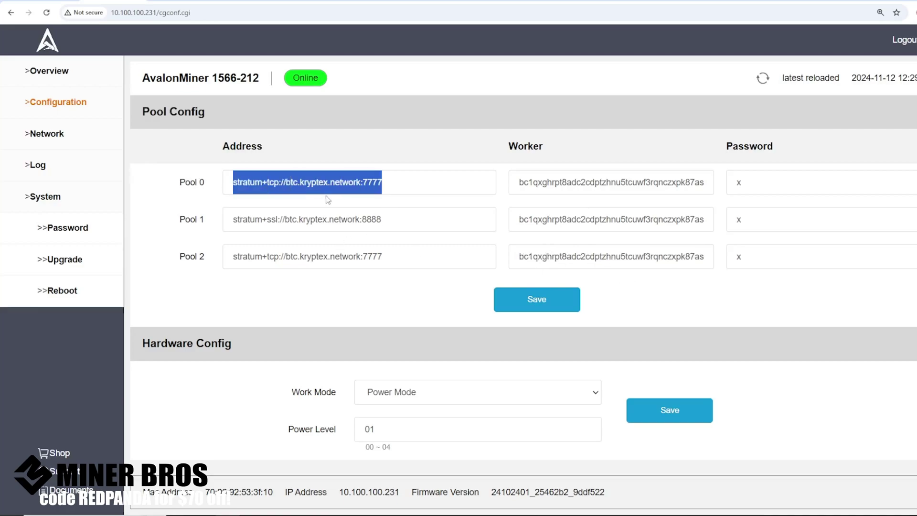
click(150, 2)
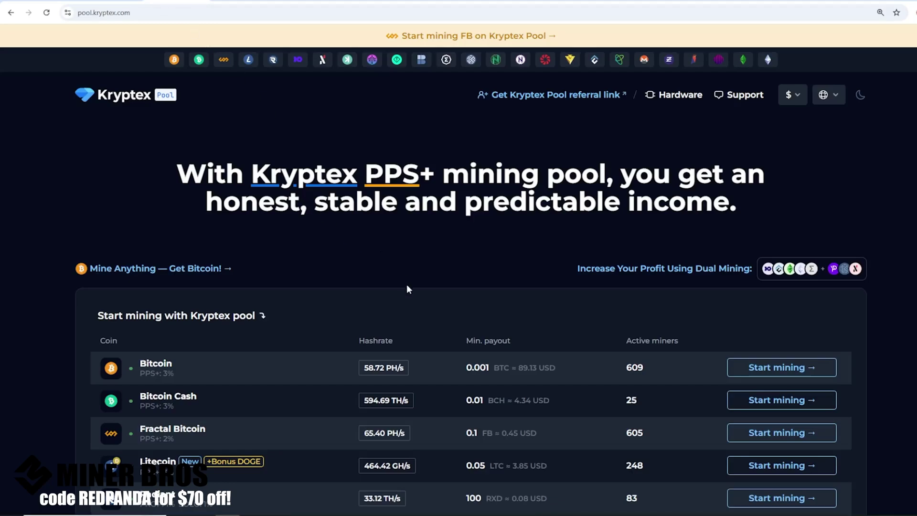
Open Bitcoin from Kryptex's coin list and copy btc.kryptex.network:7777
scroll(386, 282, down, 2)
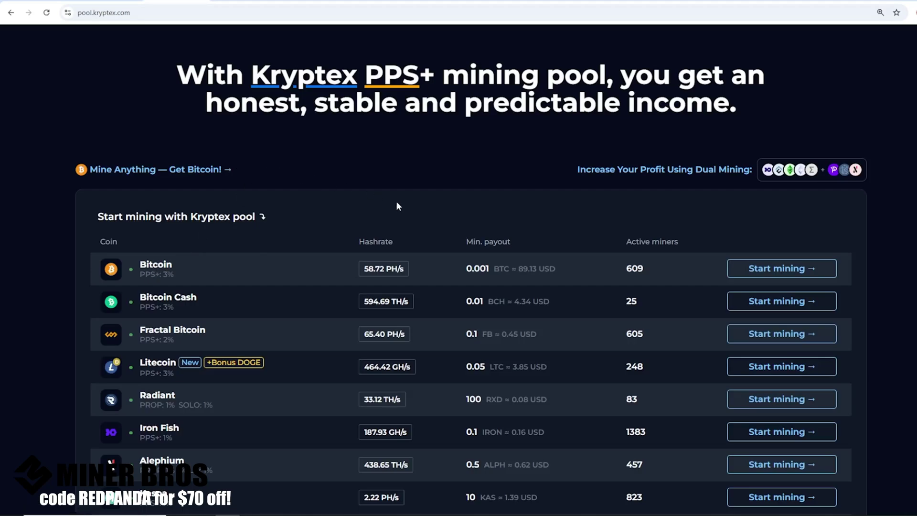
scroll(311, 264, down, 1)
scroll(313, 262, down, 1)
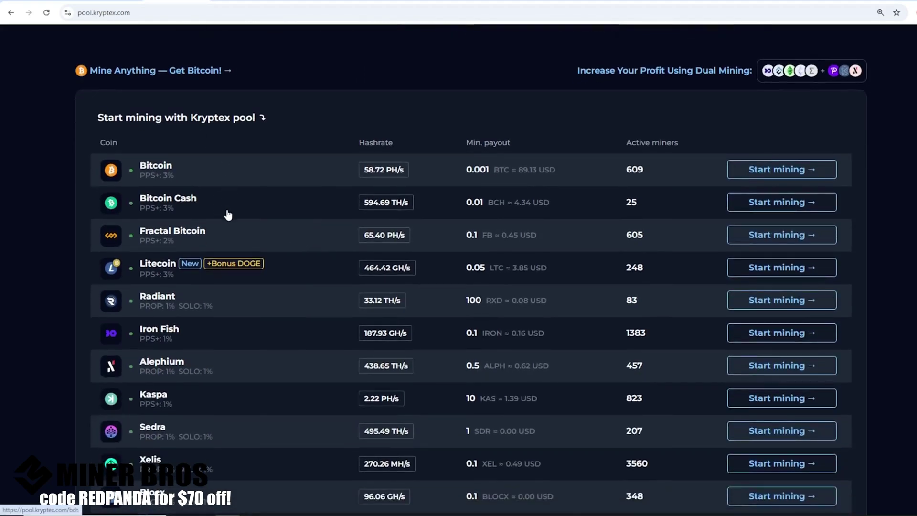
click(789, 178)
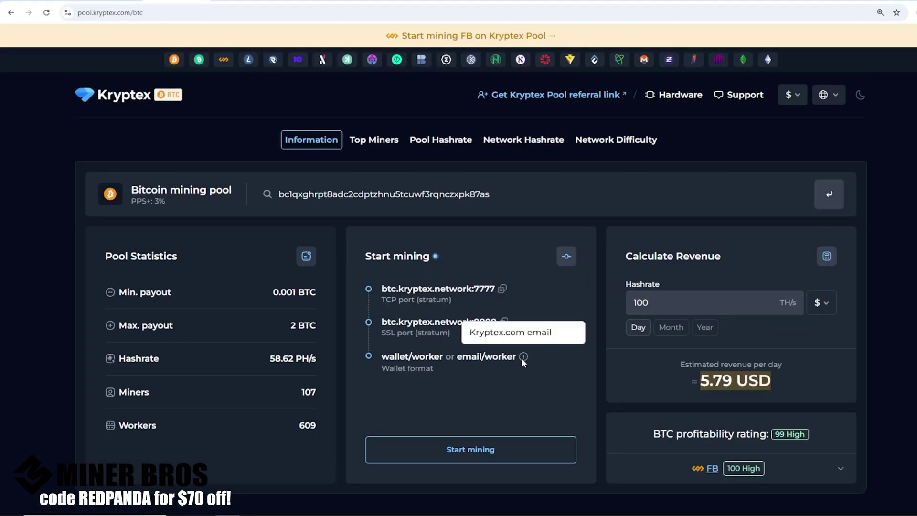
click(503, 290)
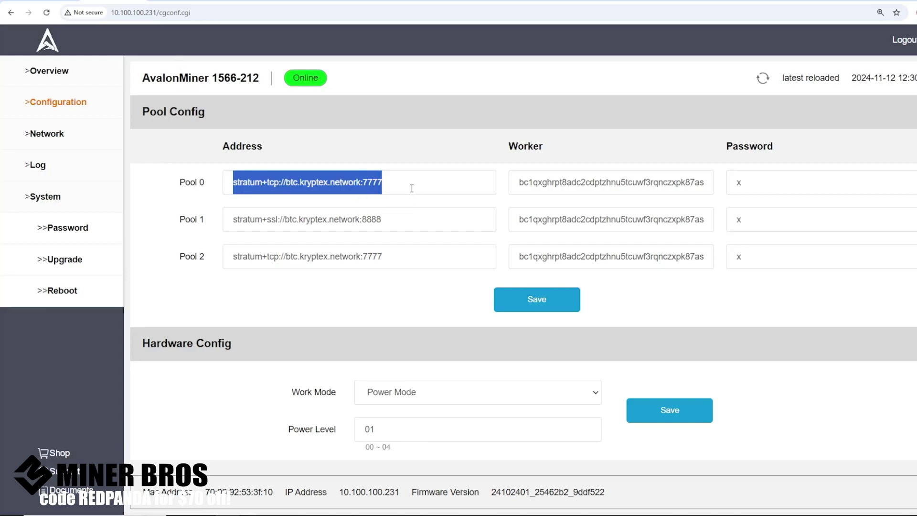
click(410, 185)
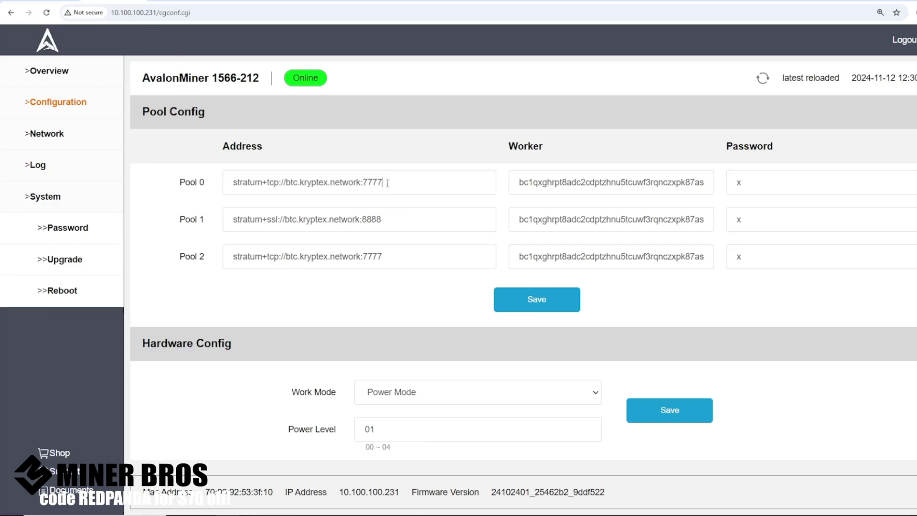
key(ctrl+a)
key(ctrl+v)
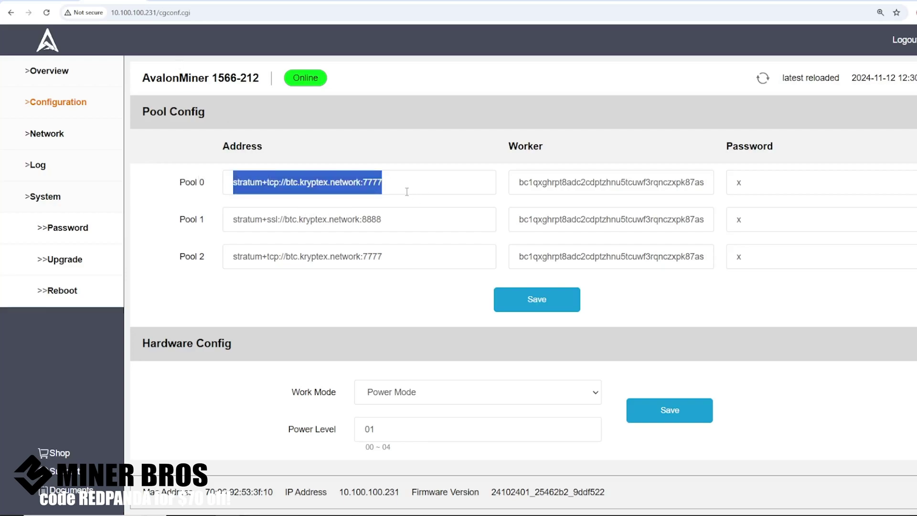
drag(391, 182, 286, 182)
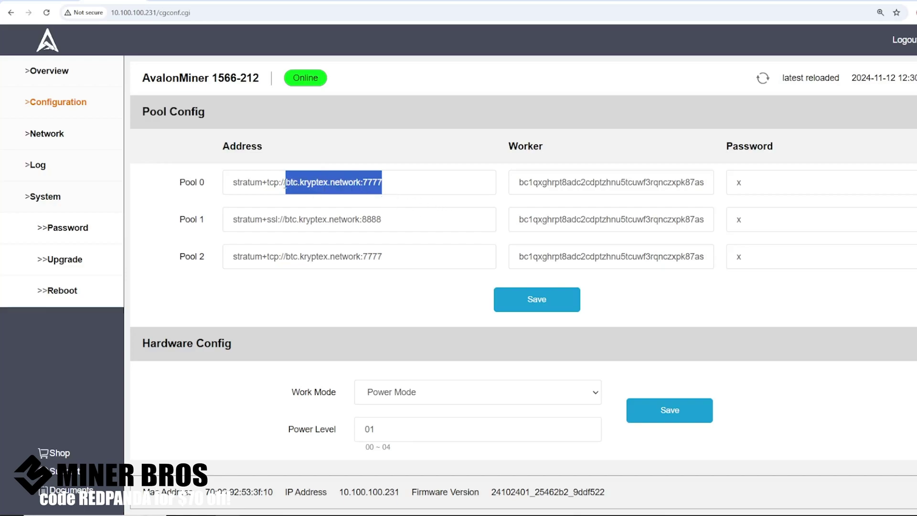
click(285, 183)
drag(288, 182, 414, 189)
click(414, 188)
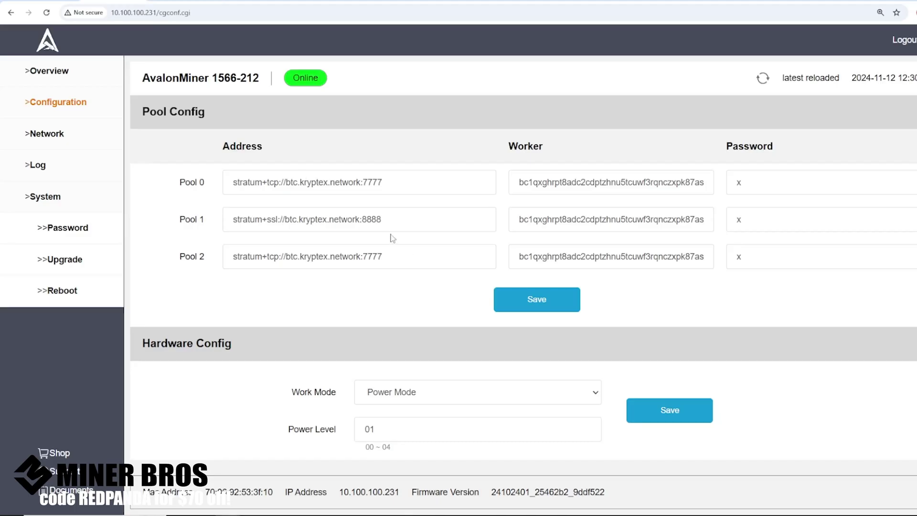
drag(382, 219, 292, 214)
click(397, 227)
drag(395, 265, 242, 258)
drag(389, 183, 232, 179)
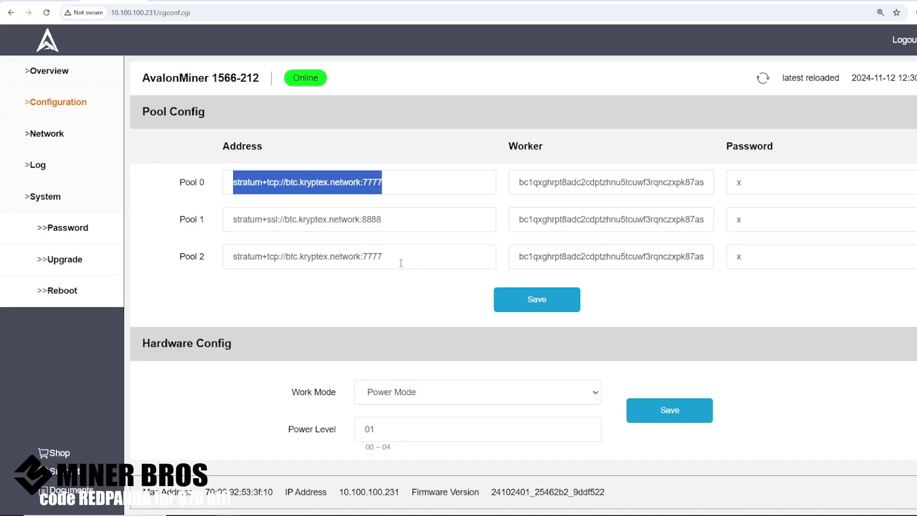
drag(401, 263, 131, 248)
key(ctrl+v)
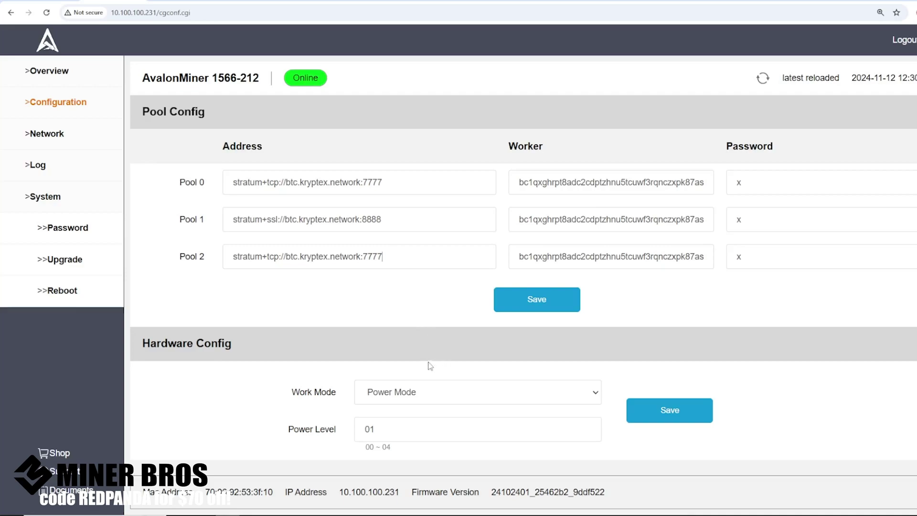
Keep Power Mode as the work mode and select the power level value
click(396, 392)
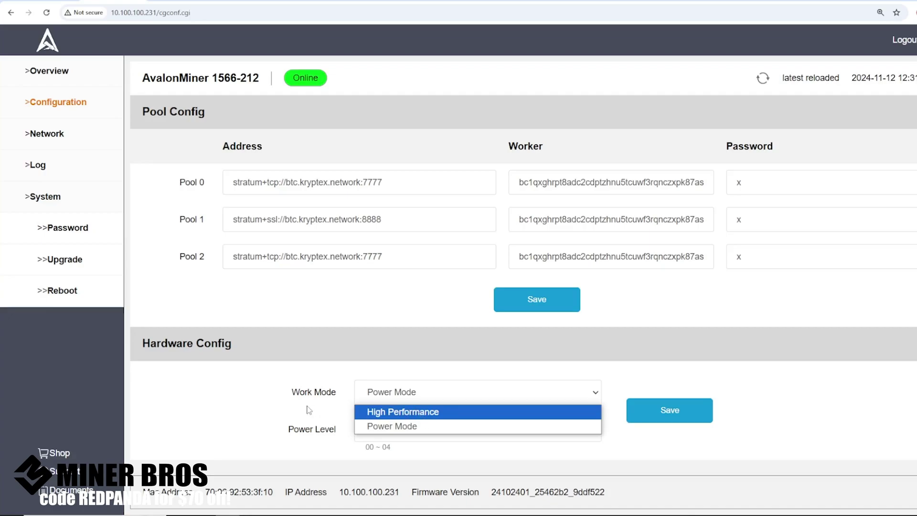
click(331, 421)
click(393, 396)
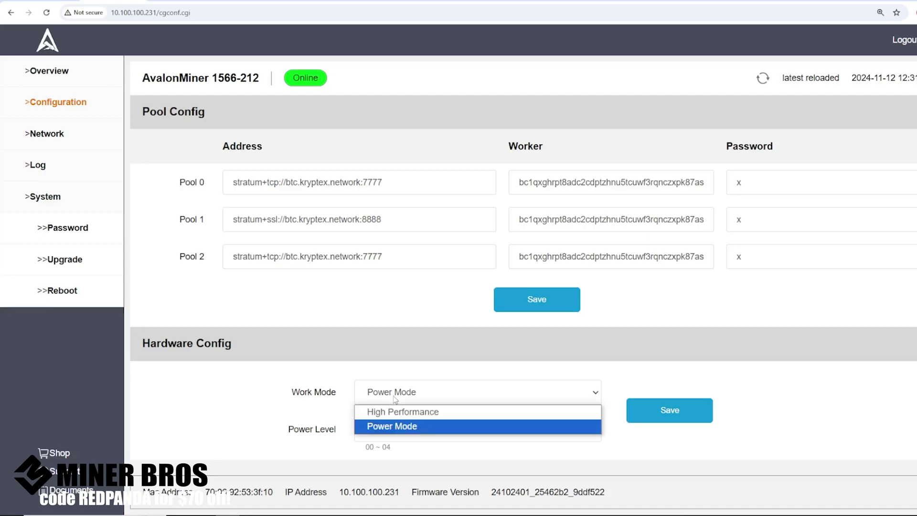
click(409, 433)
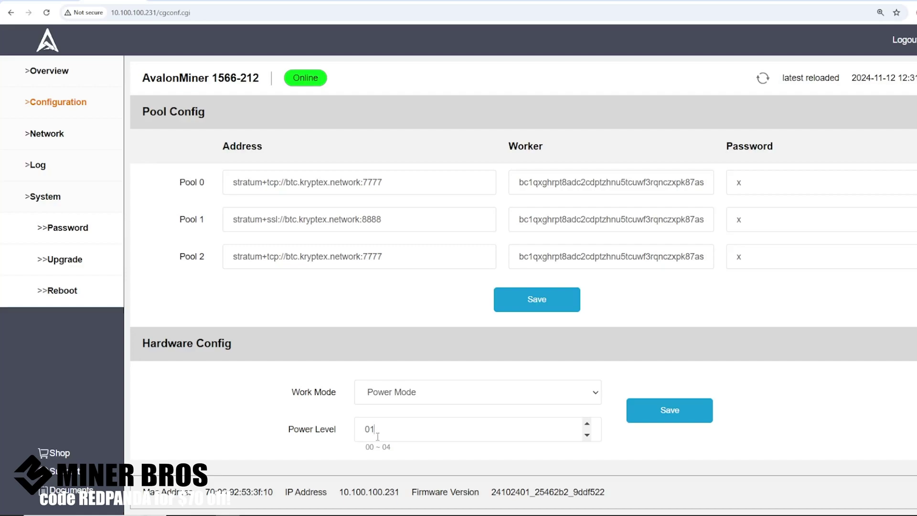
drag(378, 436, 369, 432)
click(383, 430)
drag(375, 429, 372, 430)
drag(379, 433, 362, 433)
click(387, 433)
Set Power Level to 04 and save the Hardware Config
text(2)
mouse_move(414, 441)
mouse_down()
mouse_move(363, 448)
mouse_move(367, 433)
mouse_up()
click(373, 434)
click(410, 396)
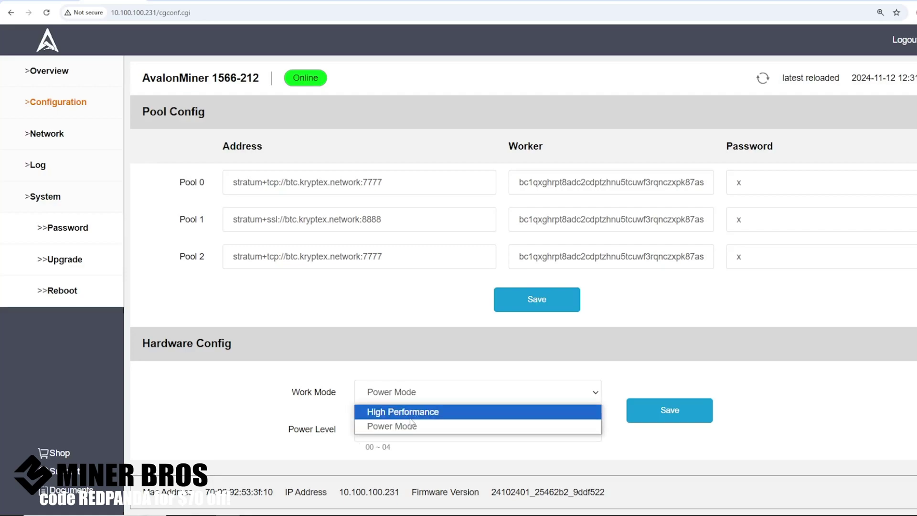
click(330, 415)
drag(390, 434, 371, 435)
mouse_move(473, 429)
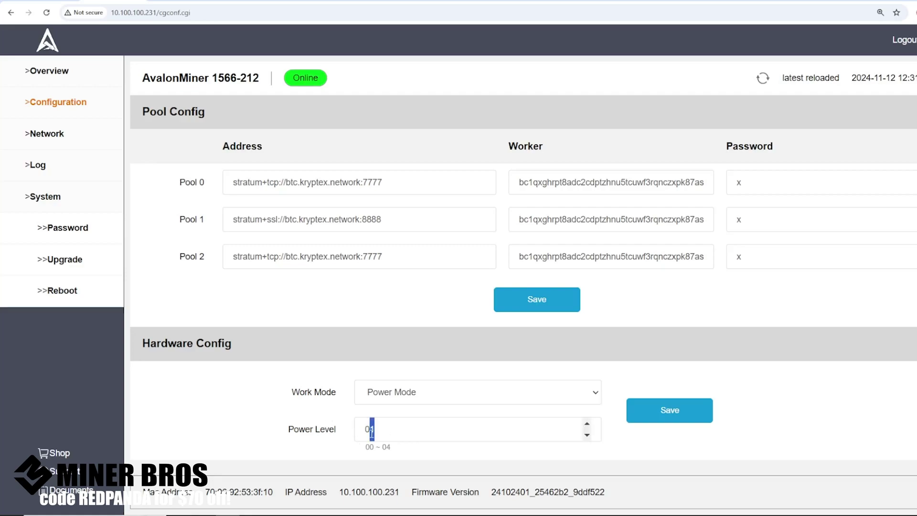
text(4)
click(664, 420)
drag(399, 428, 354, 437)
Go to the Overview dashboard to check hashrate and power draw
click(47, 72)
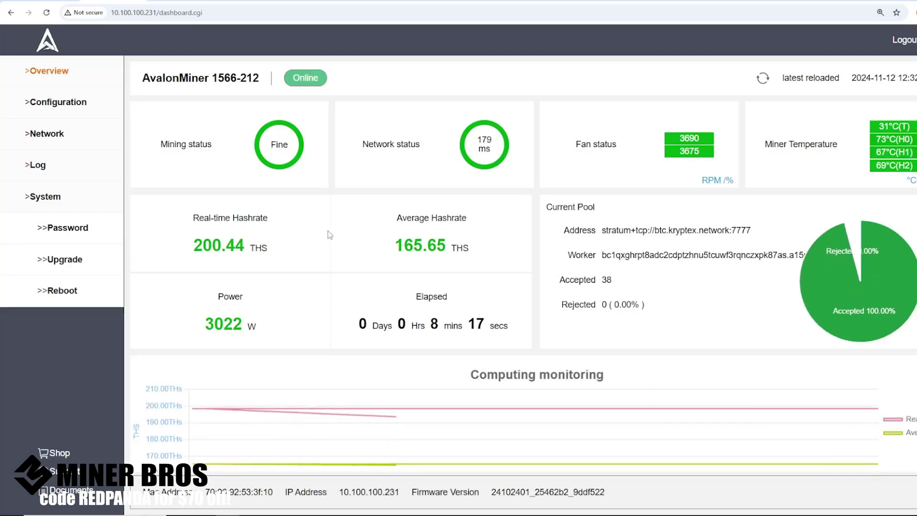